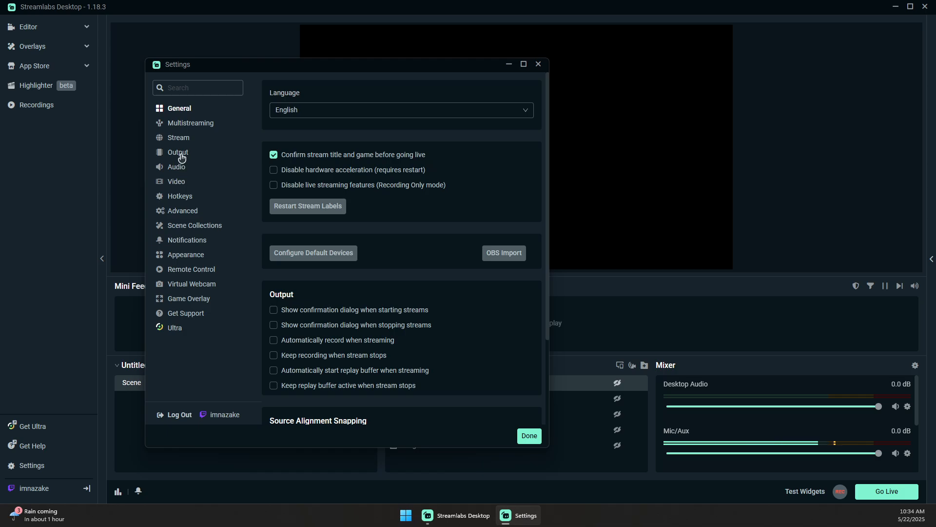
Open the output settings and choose the Advanced output mode.
click(181, 154)
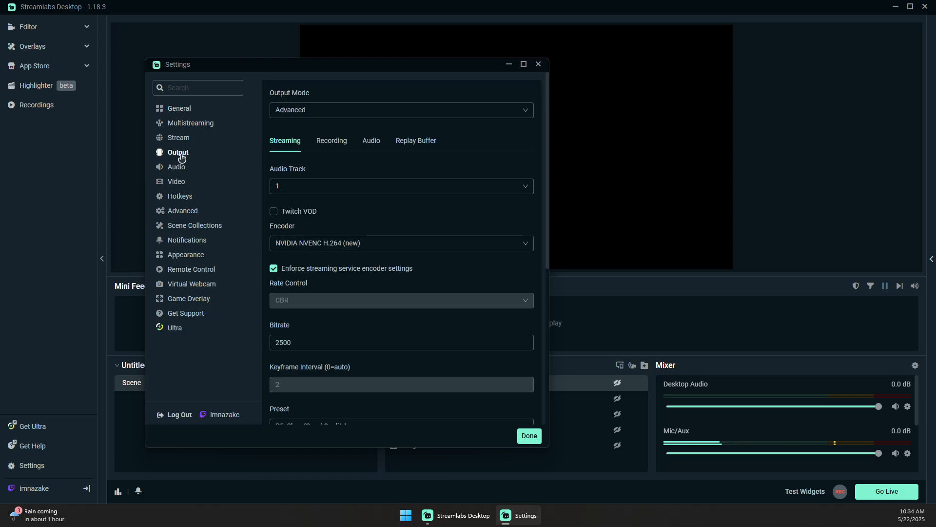
click(297, 111)
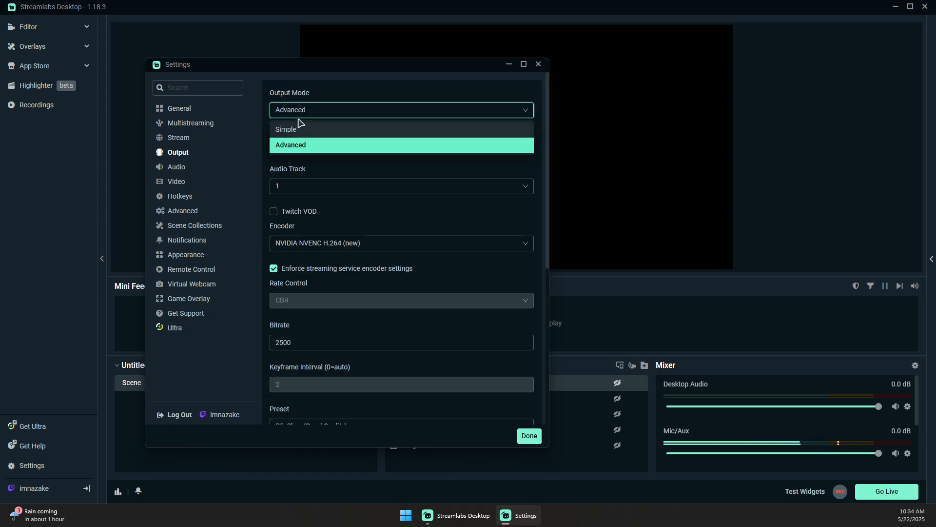
click(305, 146)
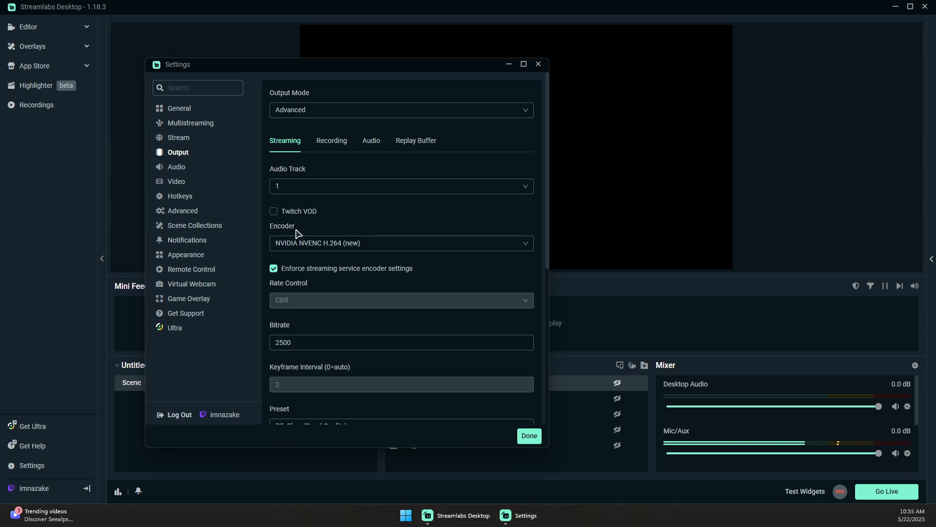
drag(300, 65, 308, 52)
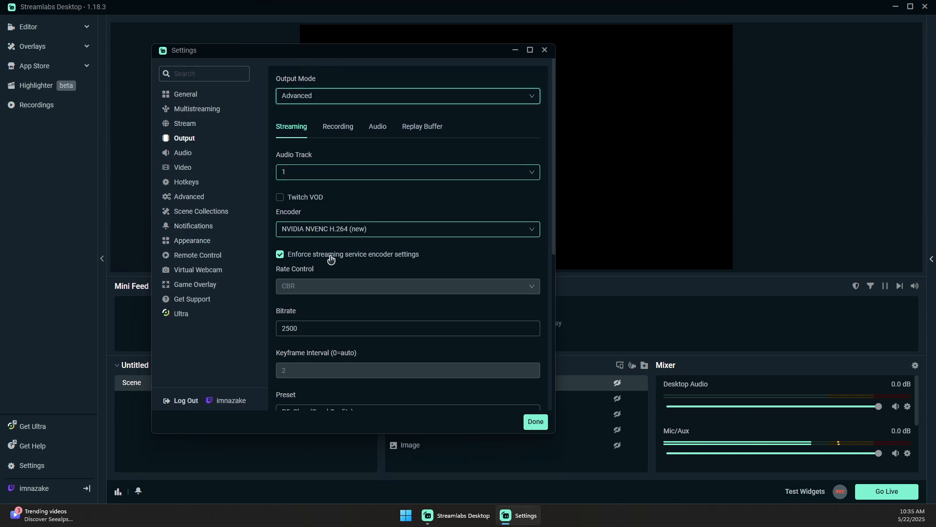
Select NVIDIA NVENC H.264 (new) as the streaming encoder.
click(331, 233)
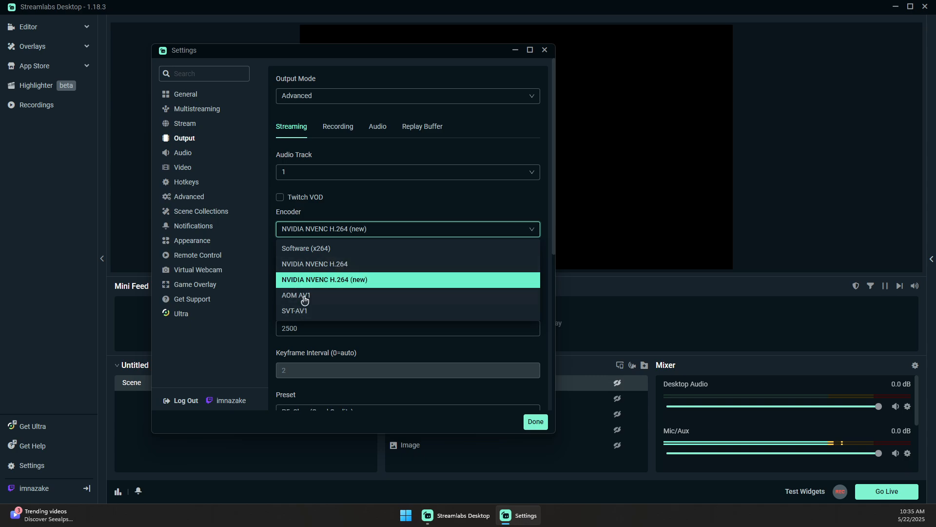
scroll(361, 289, down, 1)
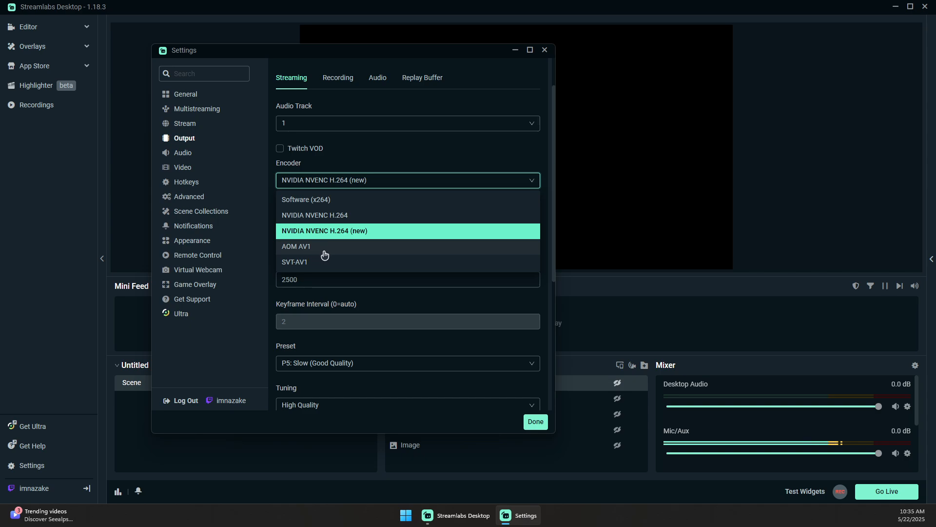
scroll(356, 239, up, 1)
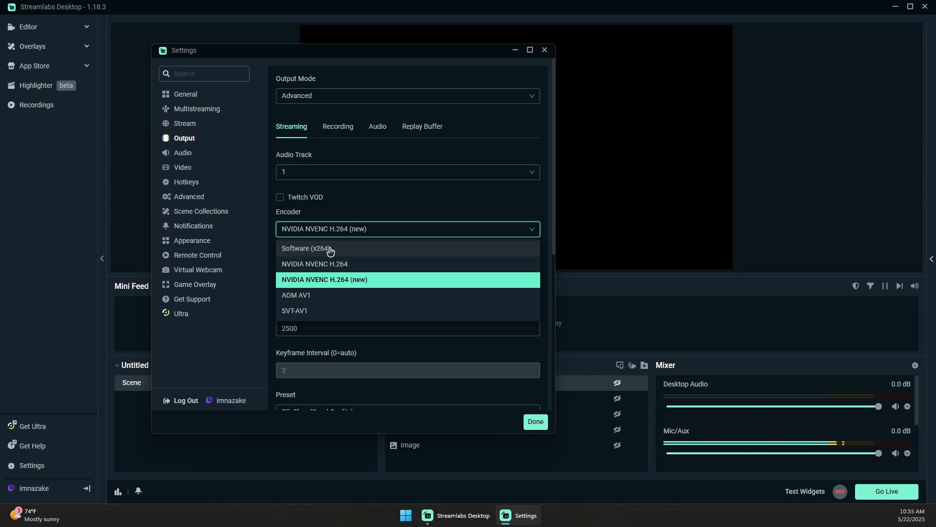
click(327, 282)
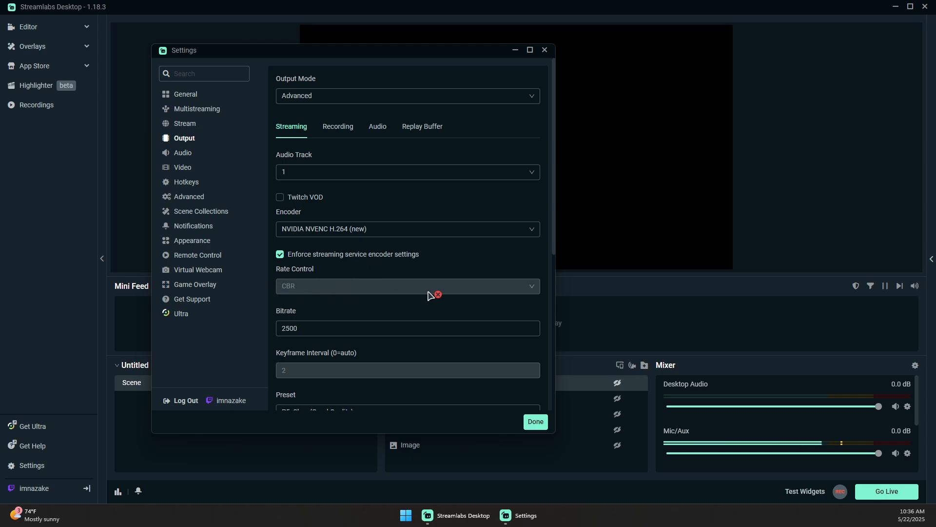
Stop enforcing the streaming service encoder settings, review the rate control options, and turn the enforcement back on.
click(278, 255)
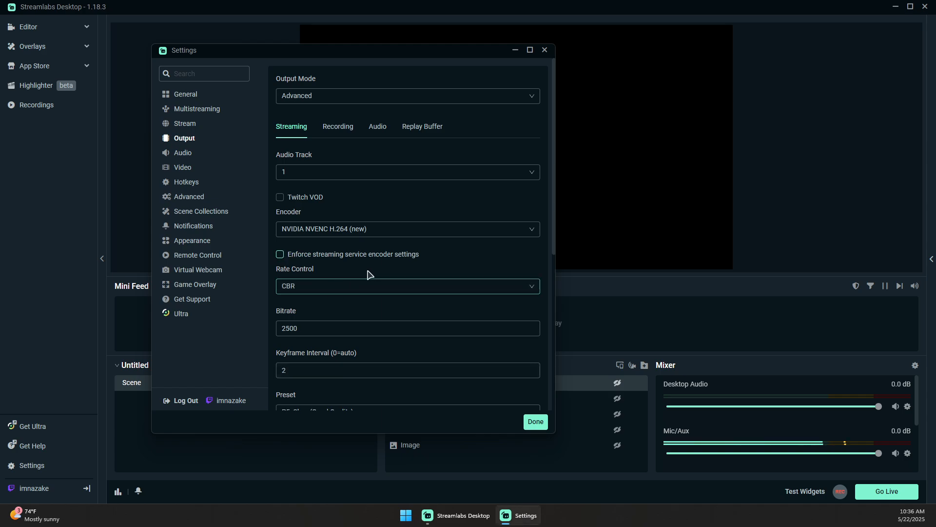
click(309, 283)
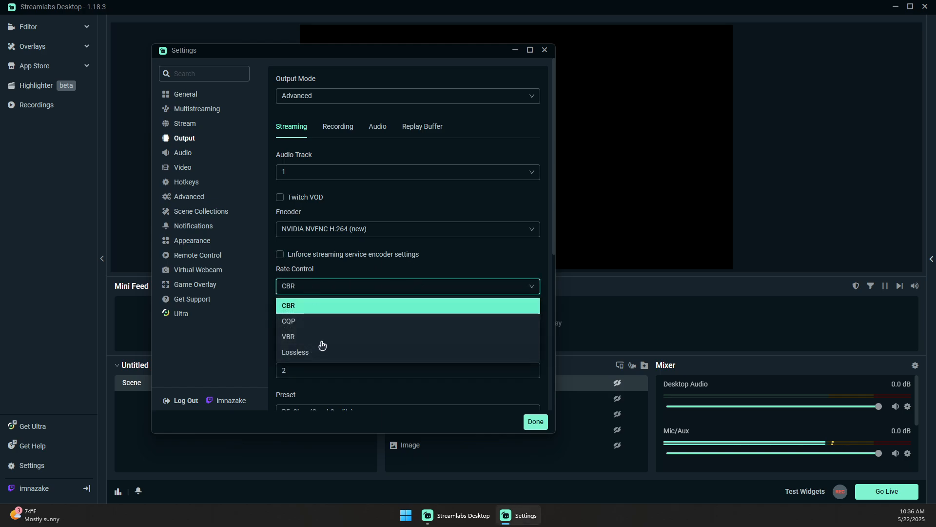
click(306, 290)
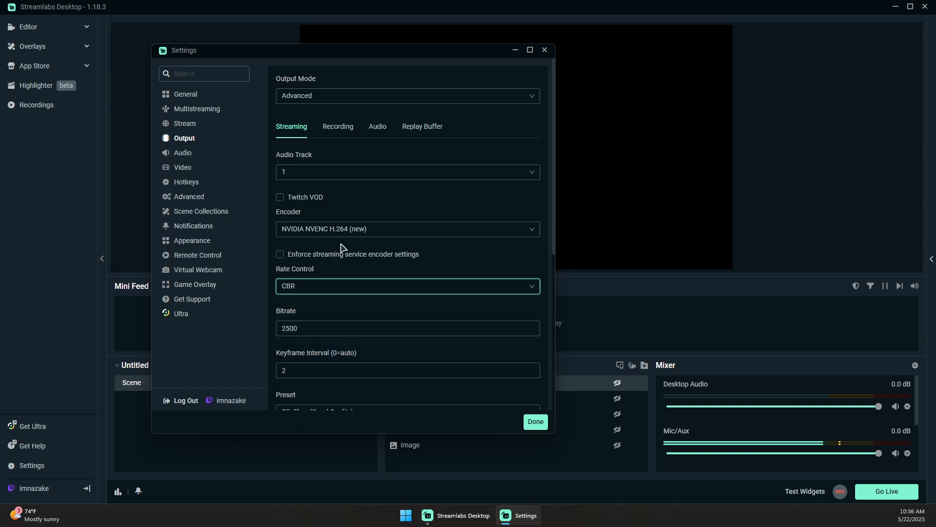
click(282, 256)
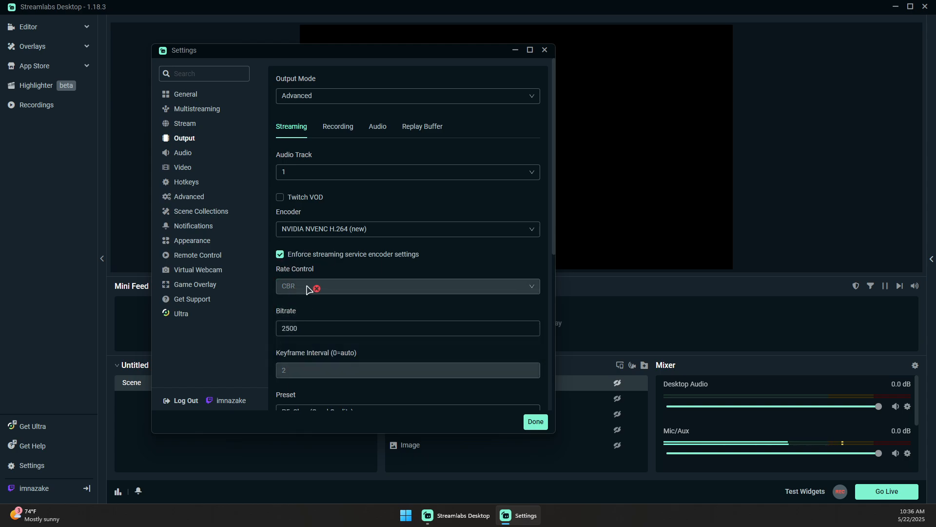
Set the streaming bitrate to 4000.
scroll(366, 280, down, 1)
scroll(308, 272, down, 1)
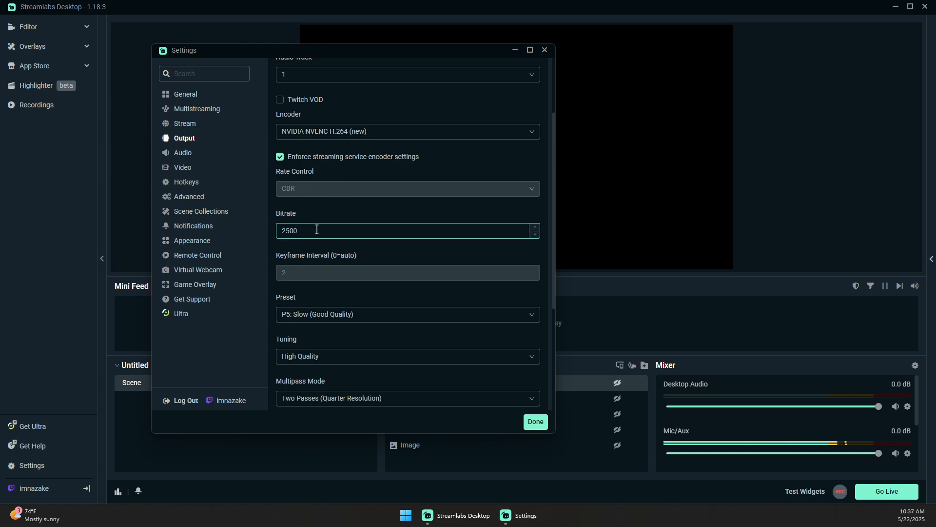
drag(316, 229, 250, 233)
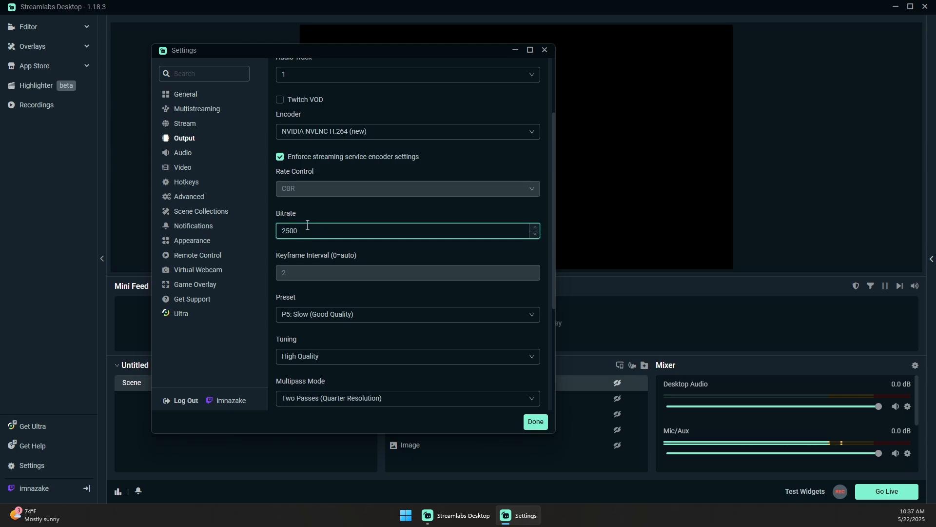
drag(303, 230, 257, 232)
drag(288, 230, 250, 227)
text(4000)
Set the streaming bitrate to 6000.
double_click(312, 228)
drag(307, 228, 267, 232)
text(6000)
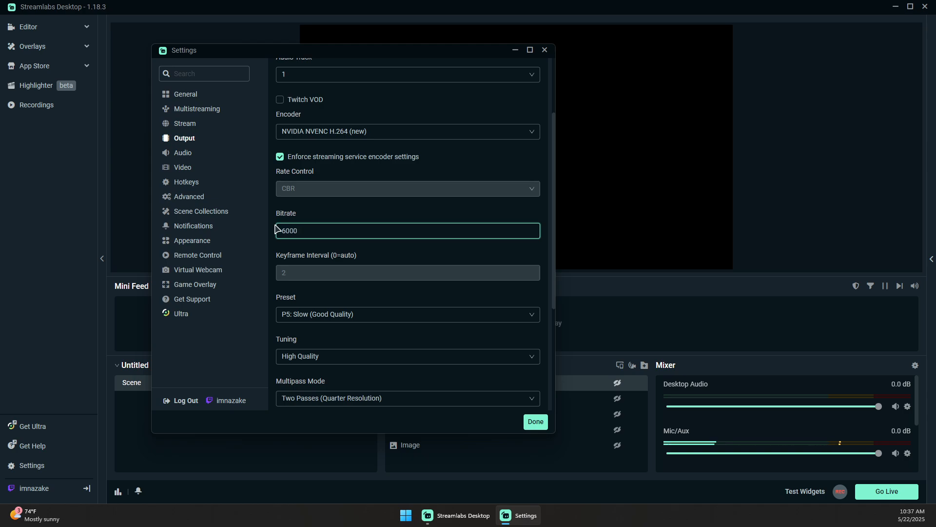
Set the streaming bitrate to 1000.
drag(326, 229, 259, 227)
text(1000)
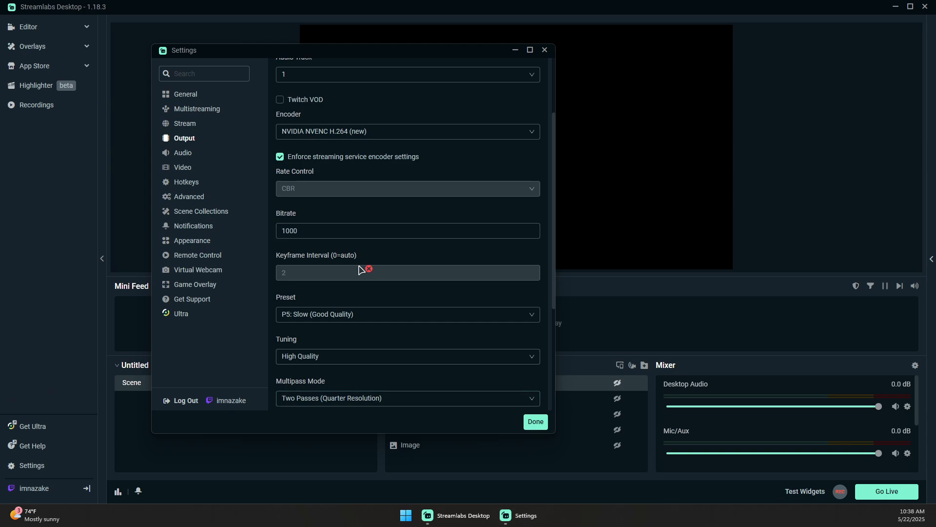
Keep the encoder preset at P5: Slow (Good Quality) and choose High Quality tuning.
scroll(409, 249, down, 2)
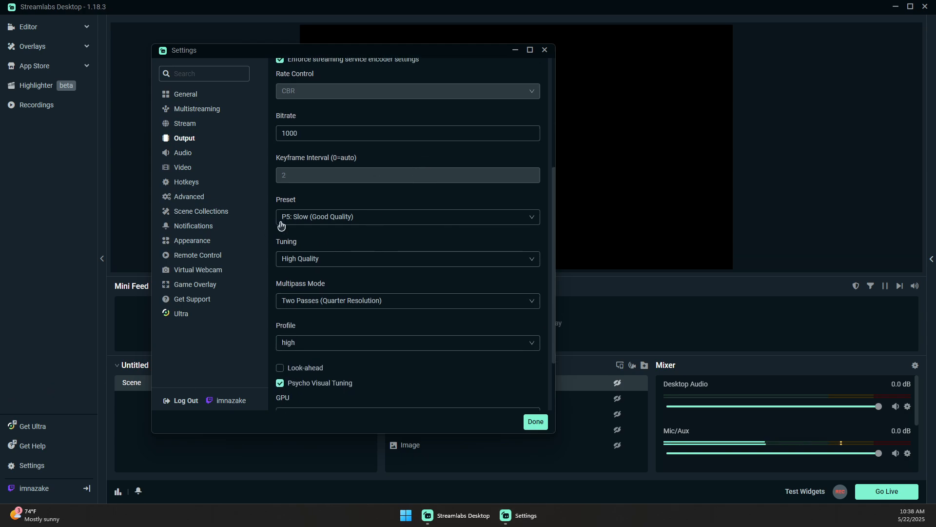
click(299, 220)
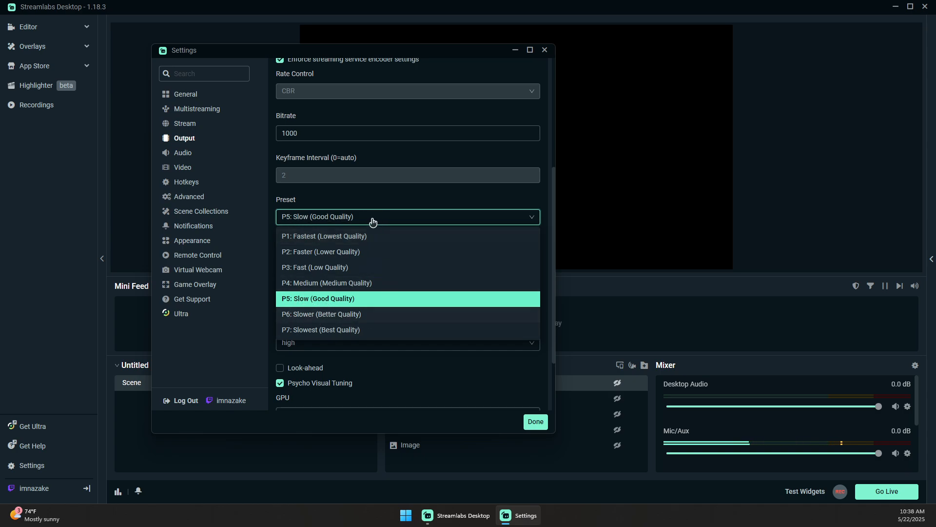
click(356, 218)
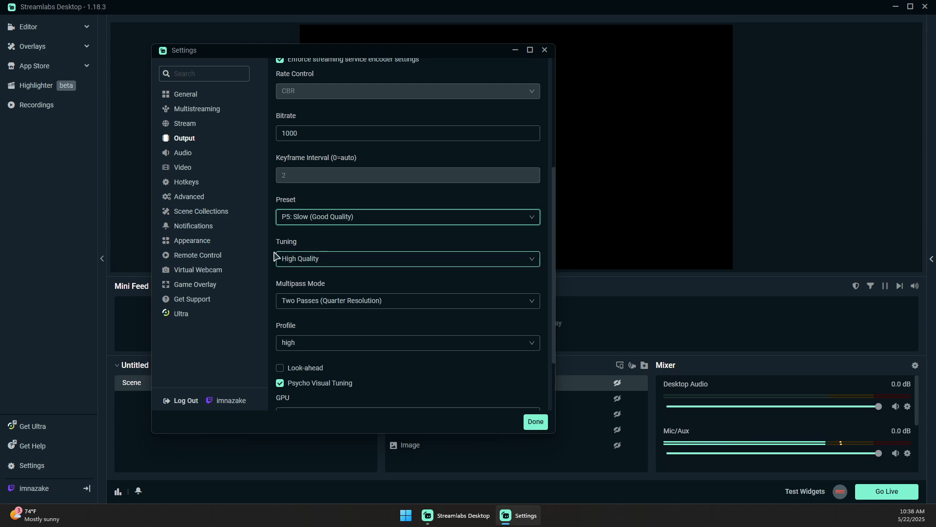
click(287, 259)
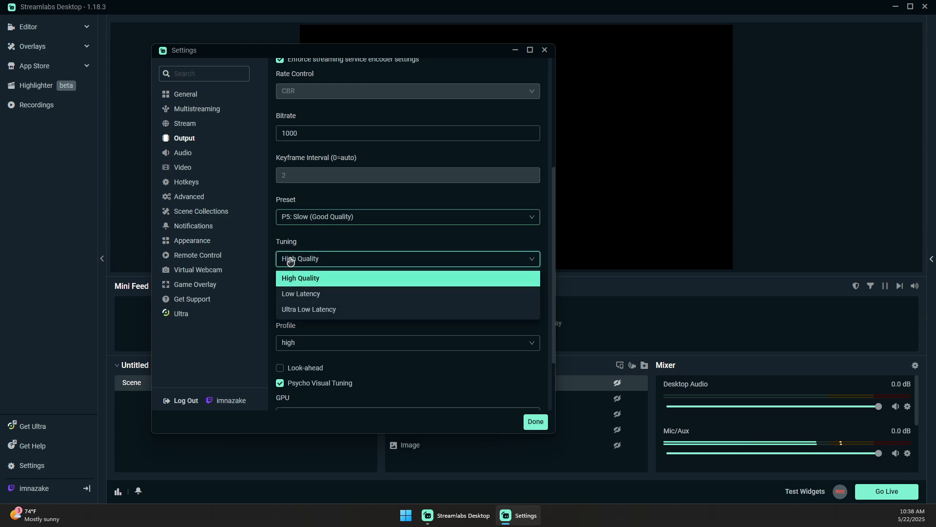
click(306, 279)
Keep the multipass mode at Two Passes (Quarter Resolution) and the encoder profile at high.
scroll(344, 236, down, 3)
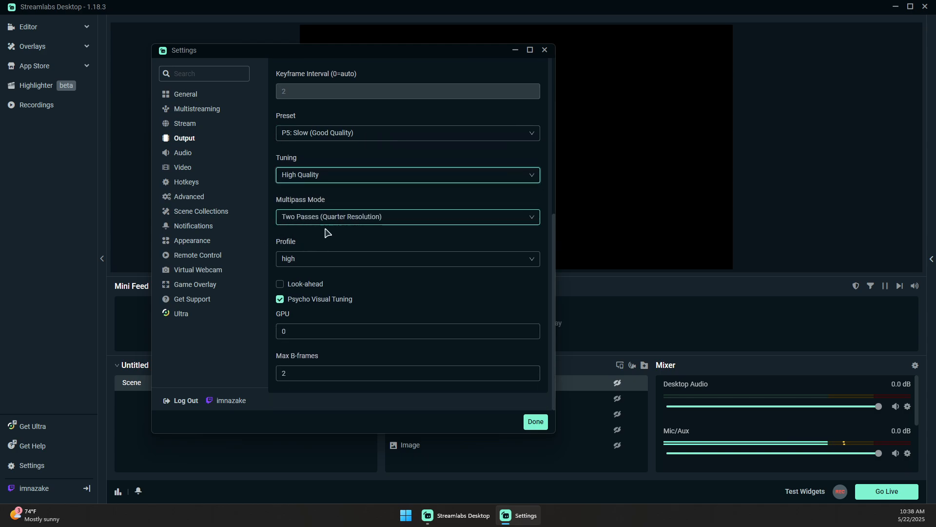
click(314, 216)
click(380, 253)
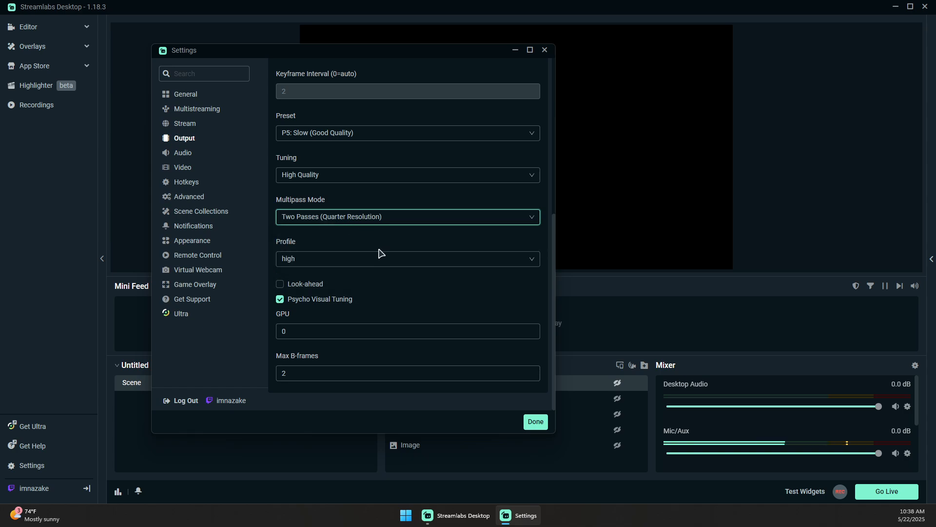
click(295, 263)
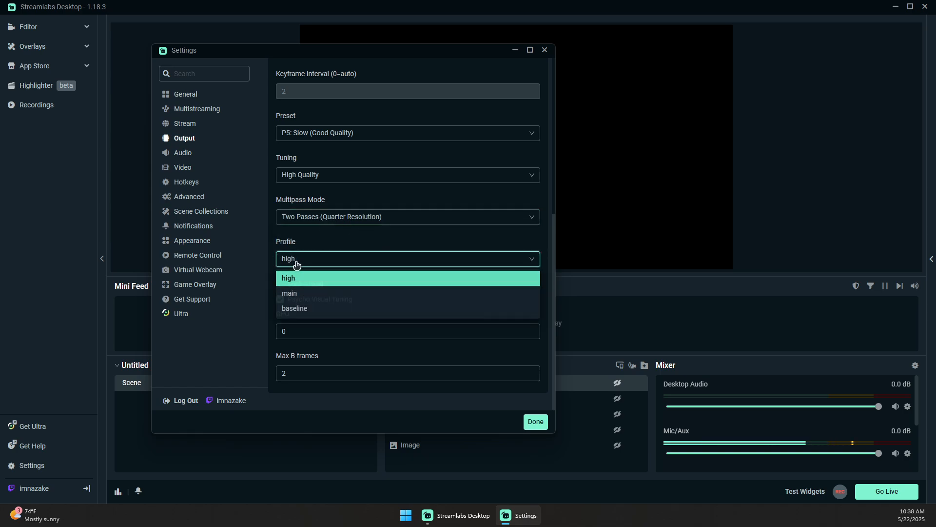
click(296, 264)
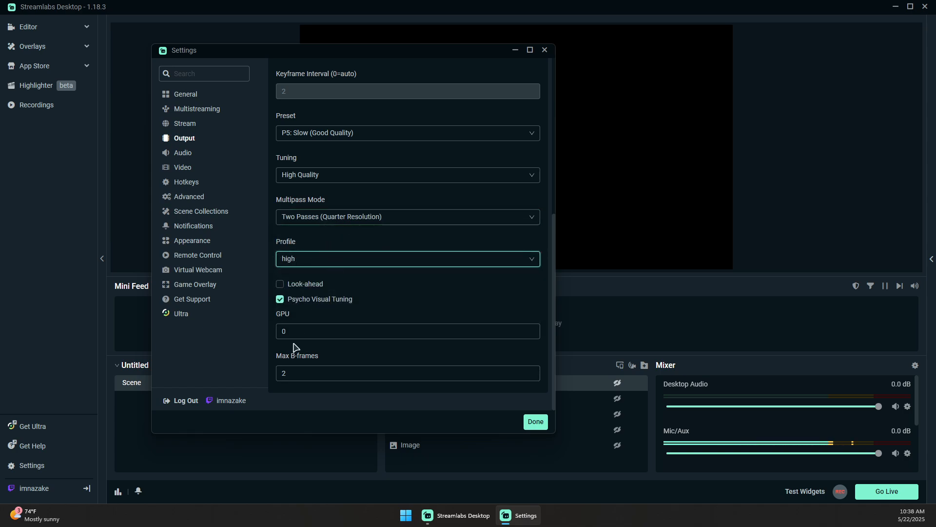
In the audio settings, set Desktop Audio Device 1 to Speakers (Realtek(R) Audio).
click(184, 156)
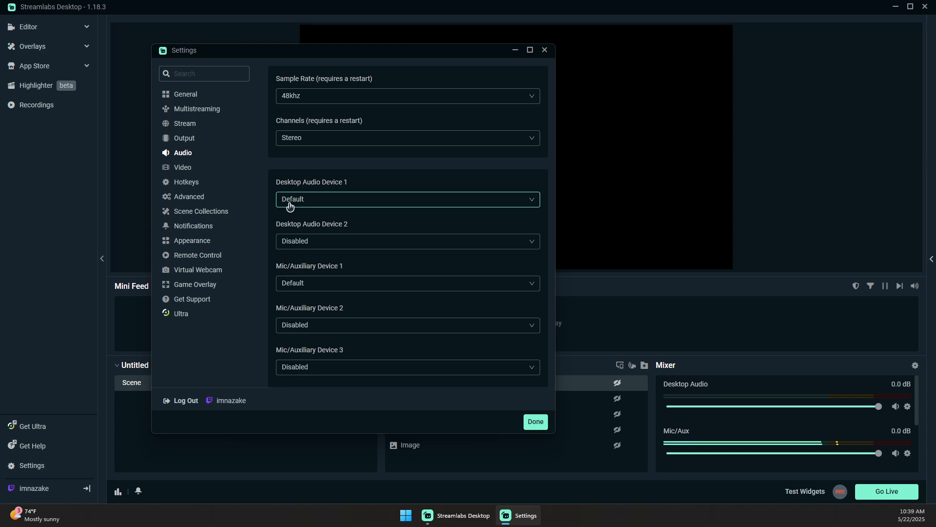
click(339, 203)
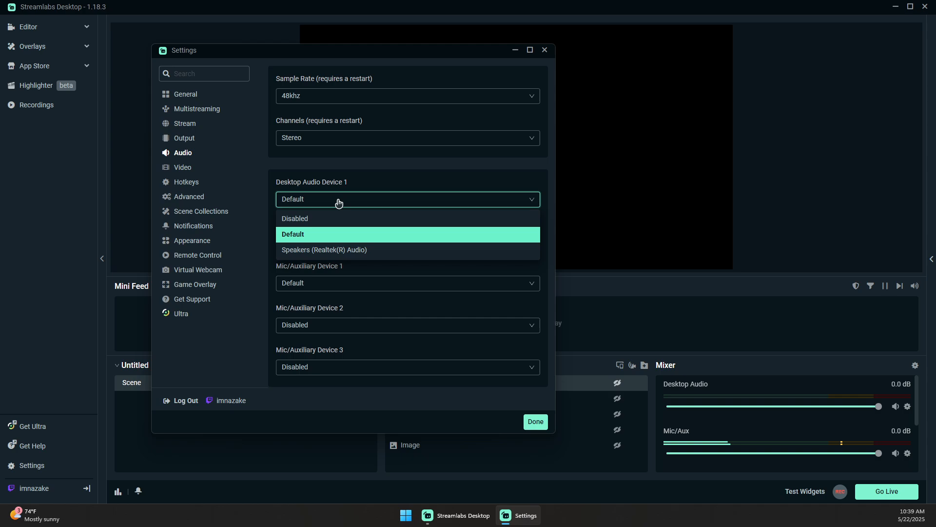
click(339, 251)
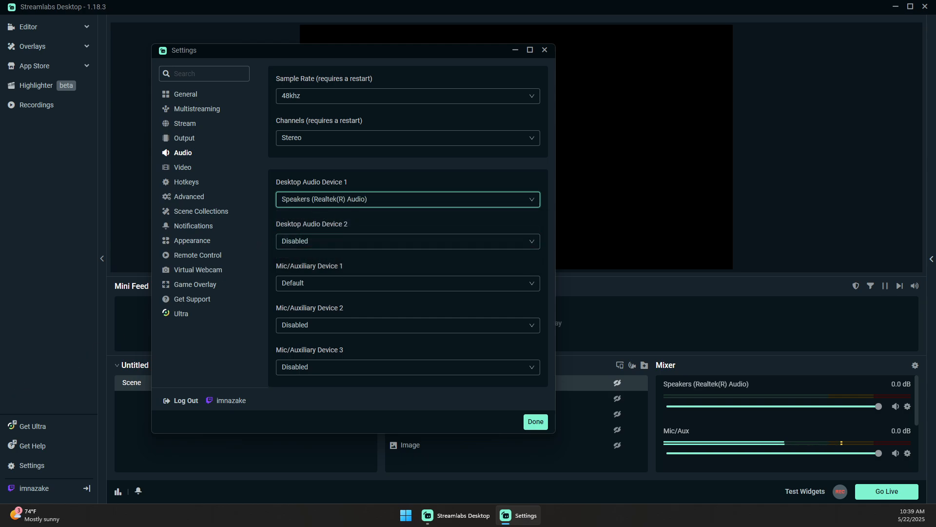
Choose a 48khz sample rate and Stereo channels for the audio.
click(326, 96)
click(296, 131)
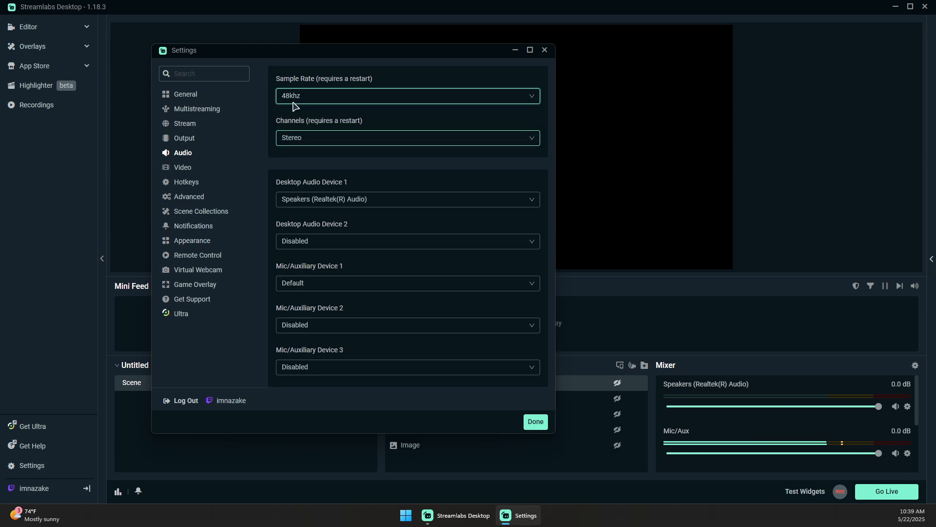
click(293, 138)
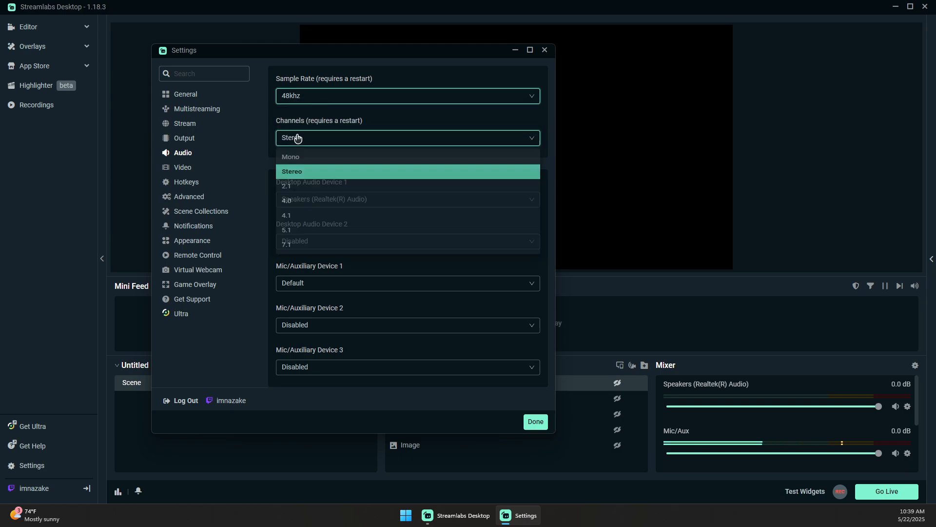
click(300, 177)
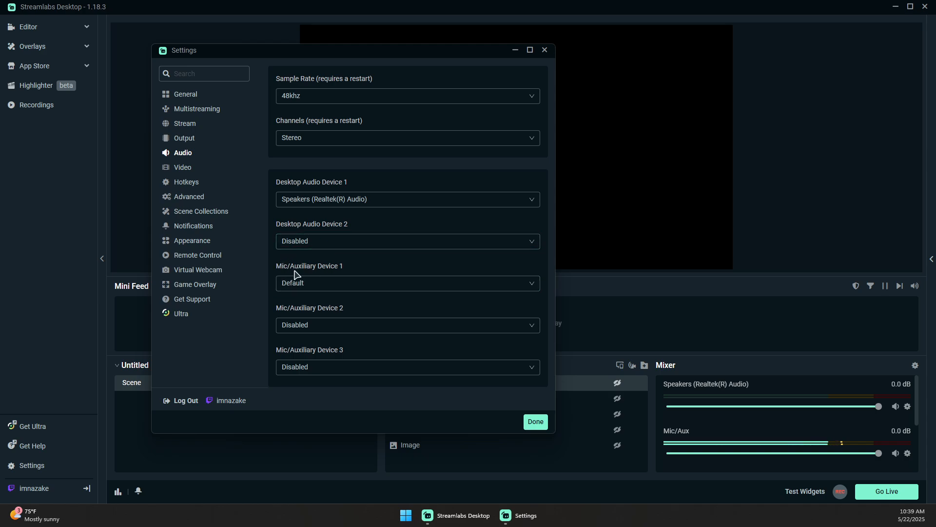
Set Mic/Auxiliary Device 1 to Microphone (Realtek(R) Audio).
click(320, 285)
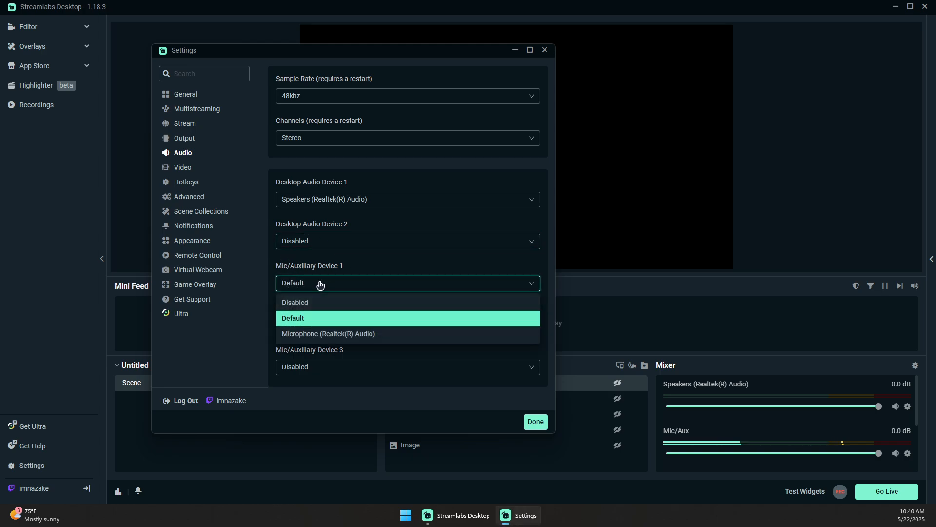
click(314, 330)
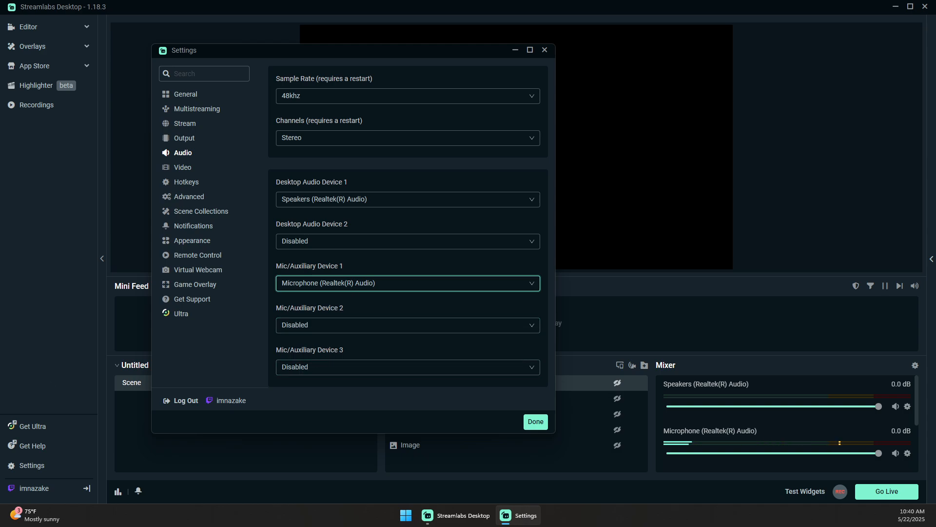
Open the video settings and keep the base canvas resolution at 1920x1080.
click(183, 168)
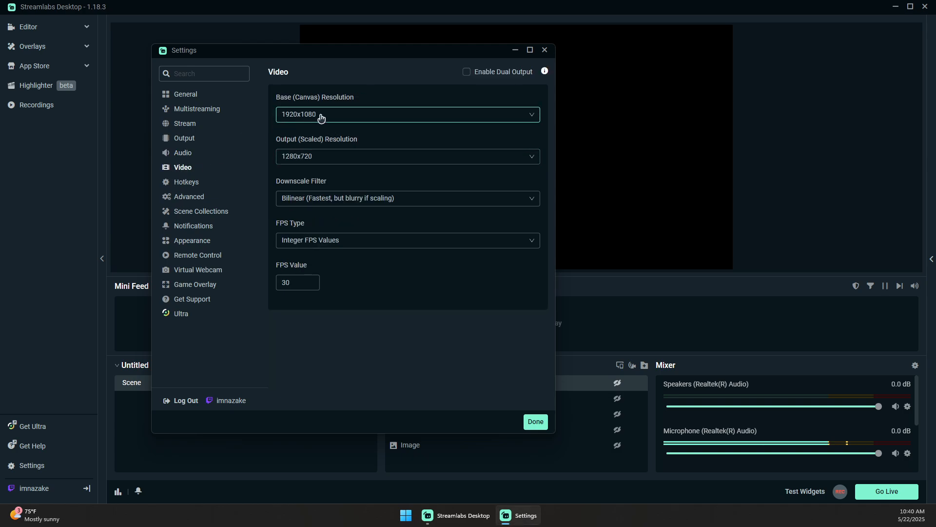
click(531, 117)
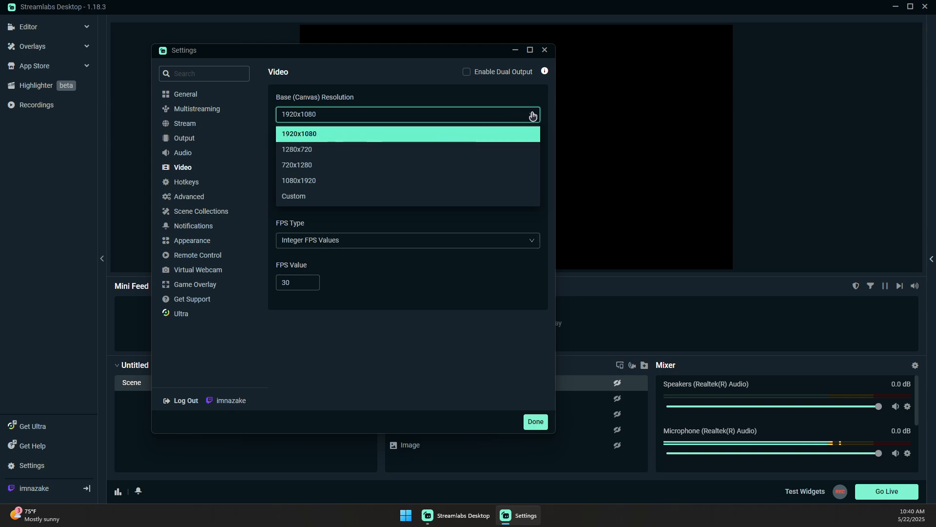
click(533, 116)
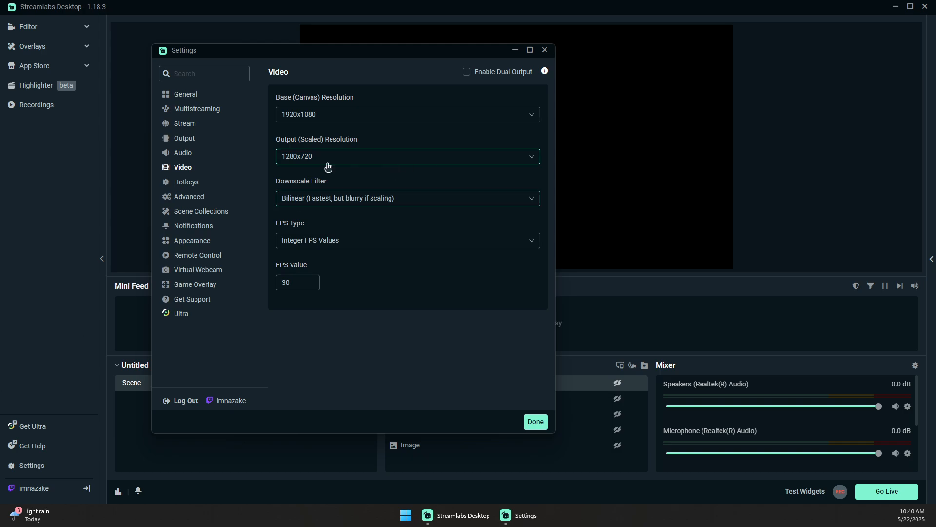
Set the output (scaled) resolution to 1920x1080 and choose Integer FPS Values as the FPS type.
click(290, 160)
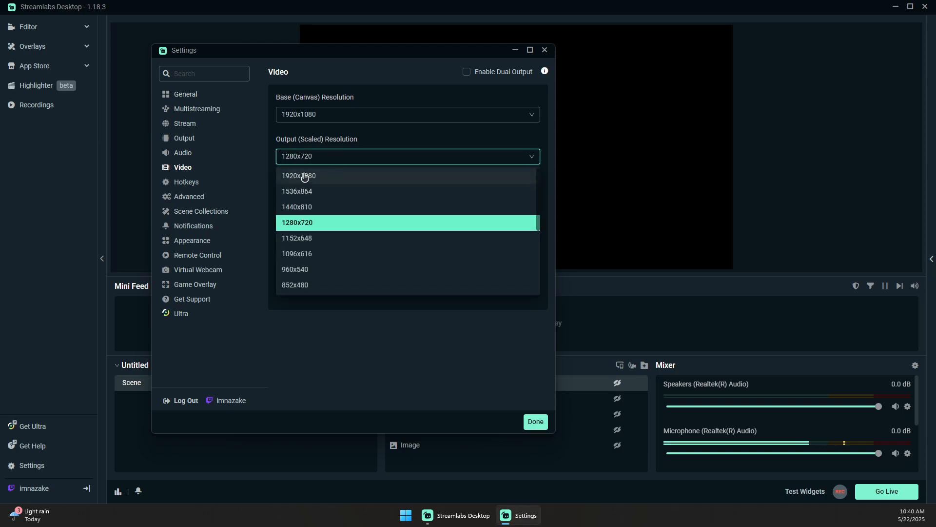
click(303, 177)
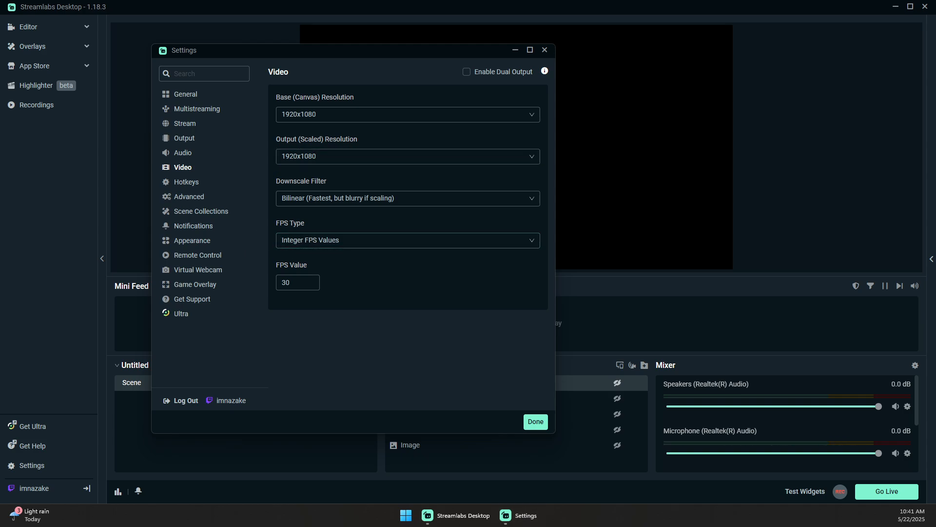
click(305, 241)
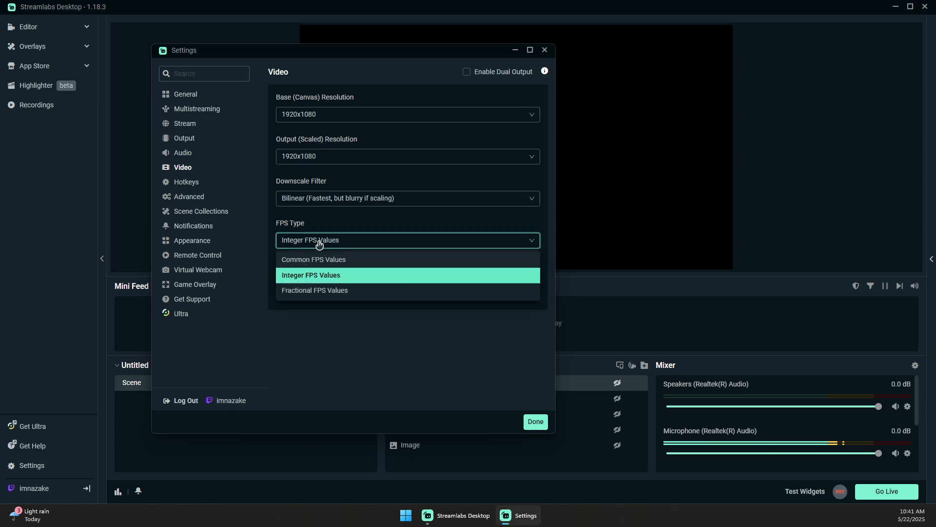
click(322, 279)
Set the video's FPS value to 60.
double_click(307, 283)
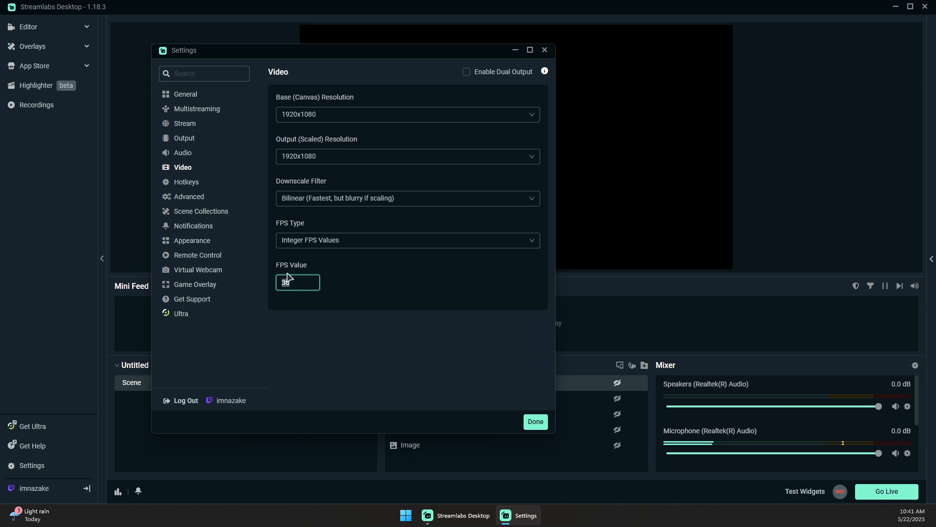
drag(300, 279, 338, 278)
drag(293, 282, 273, 292)
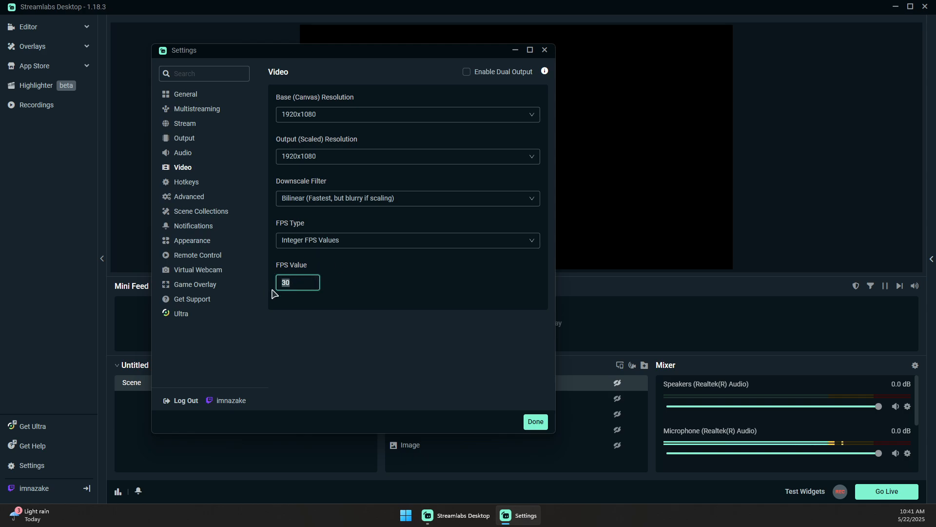
text(6)
click(395, 307)
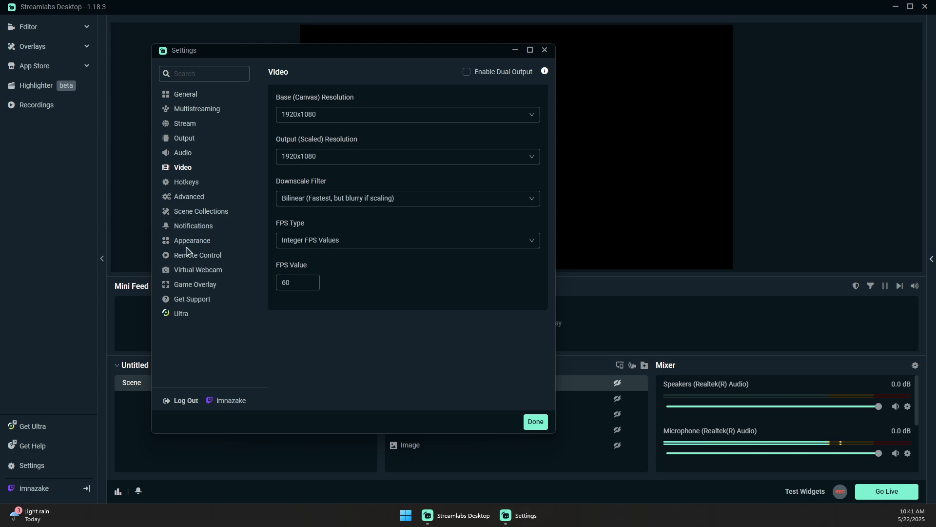
In the advanced settings, set the process priority to High and close the settings with the changes applied.
click(193, 202)
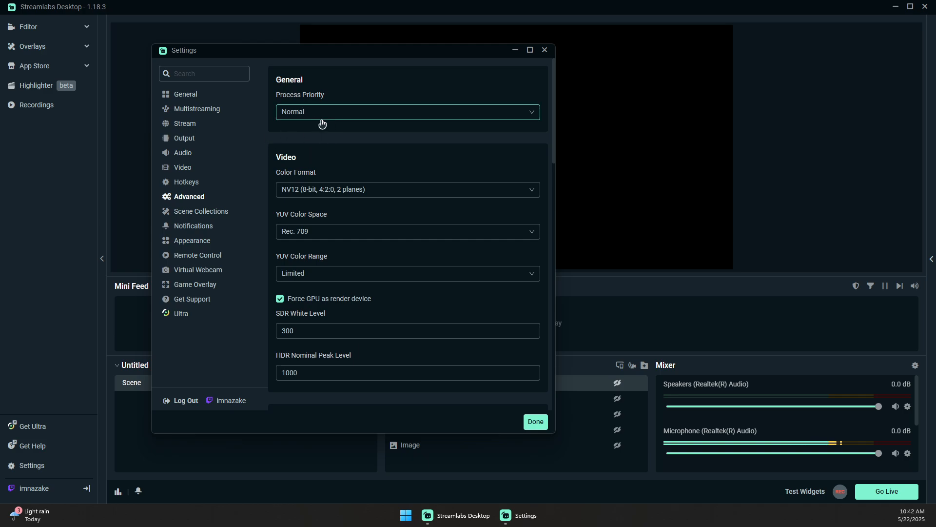
click(293, 113)
click(296, 136)
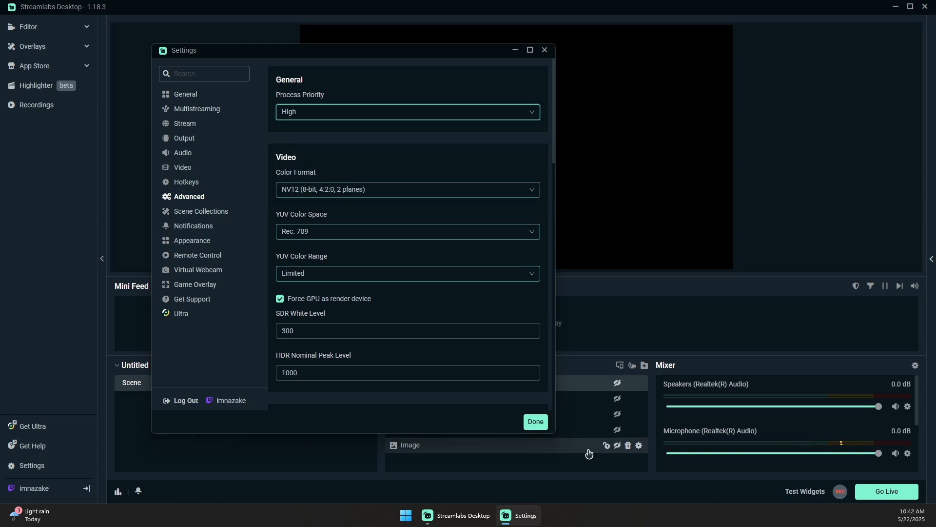
click(526, 425)
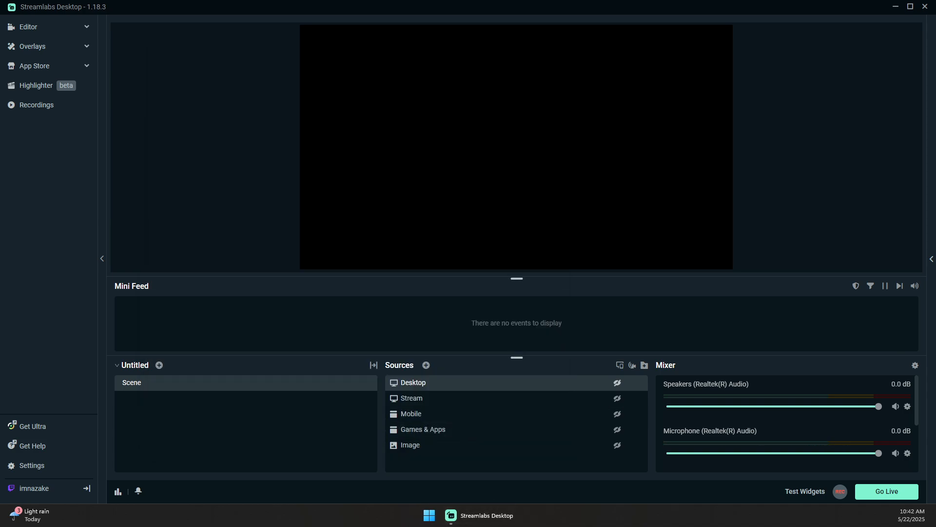